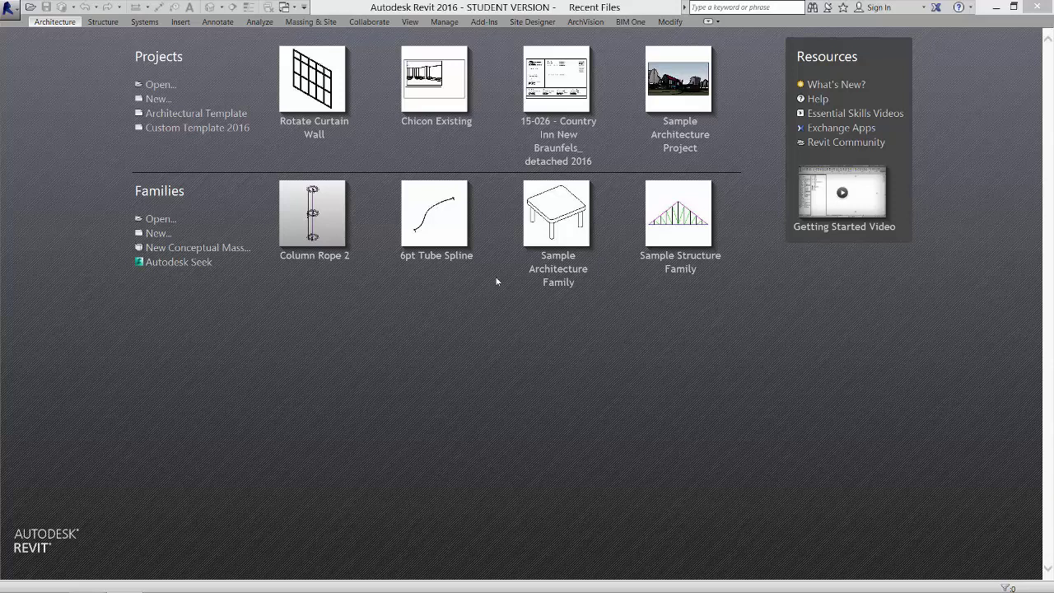
# Create a new project from the Architectural Template and open the Level 2 floor plan.
pyautogui.click(164, 114)
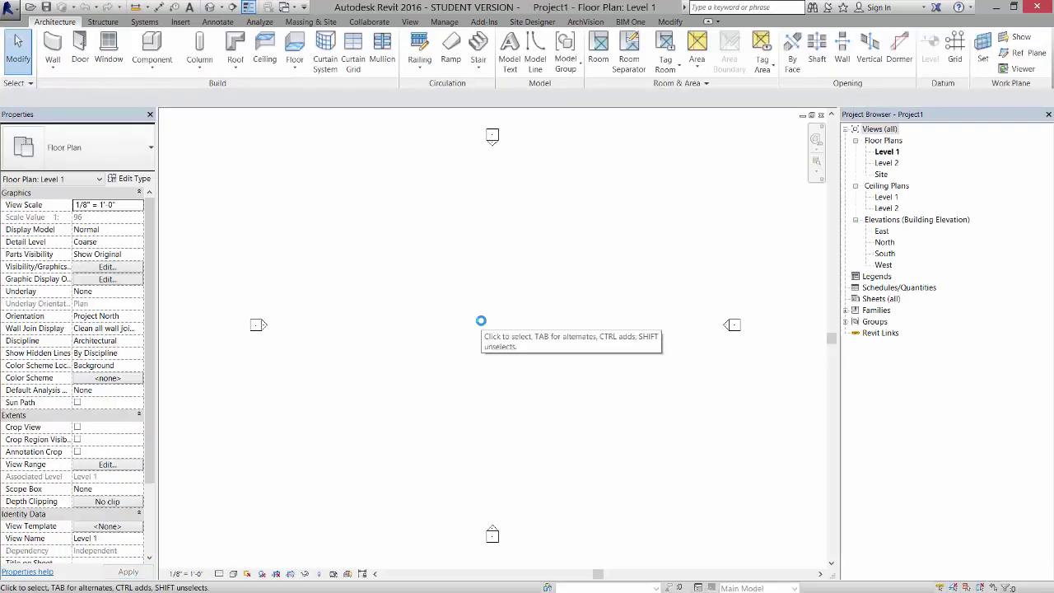
pyautogui.click(891, 164)
pyautogui.doubleClick(891, 164)
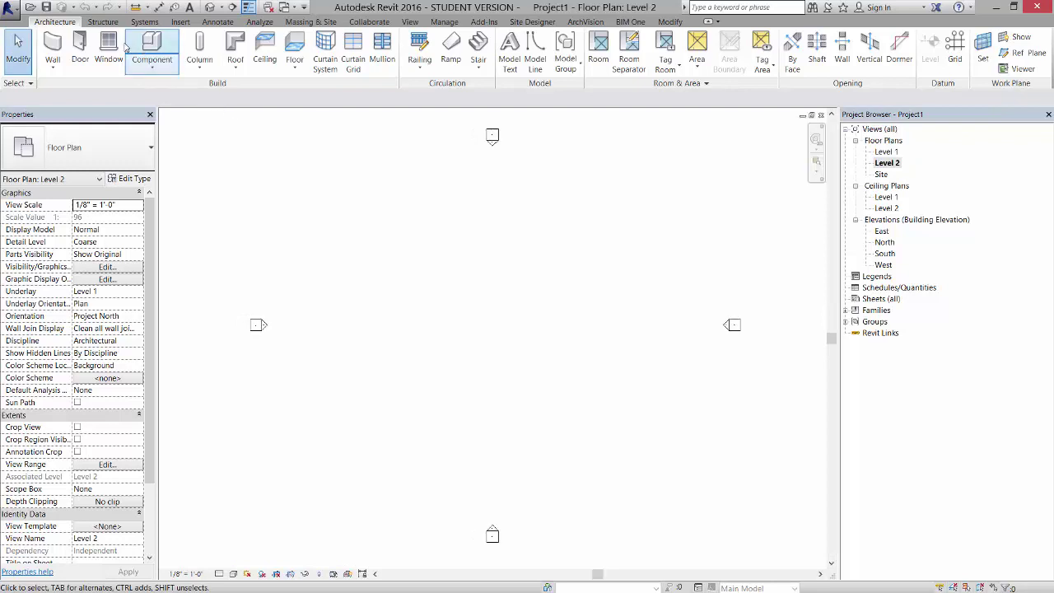
# Start a roof by footprint with the Sloped Glazing type and sketch a rectangular boundary about 24 by 20 feet between the elevation markers.
pyautogui.click(238, 72)
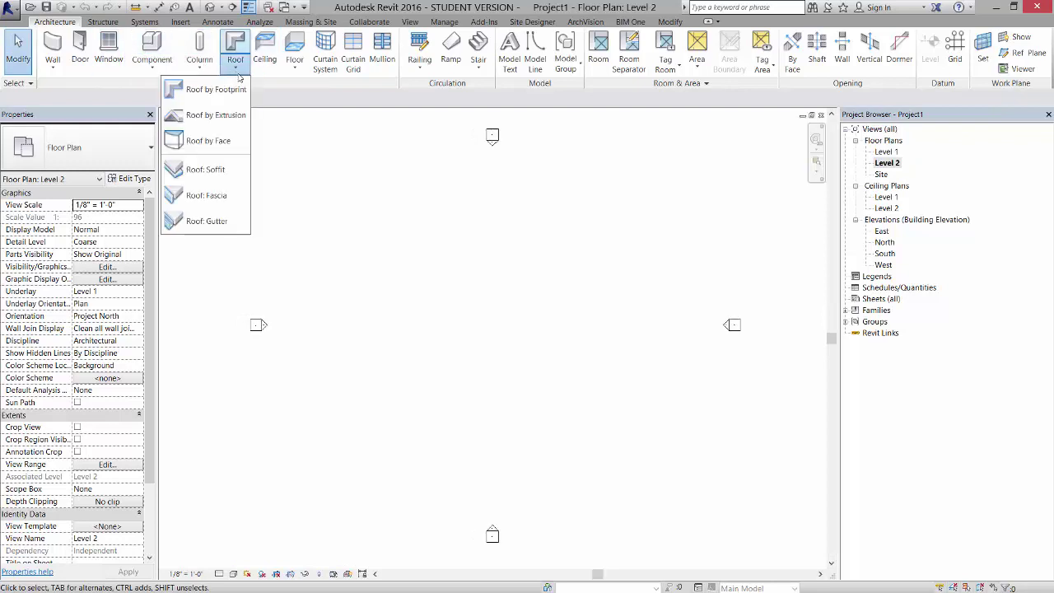
pyautogui.click(215, 90)
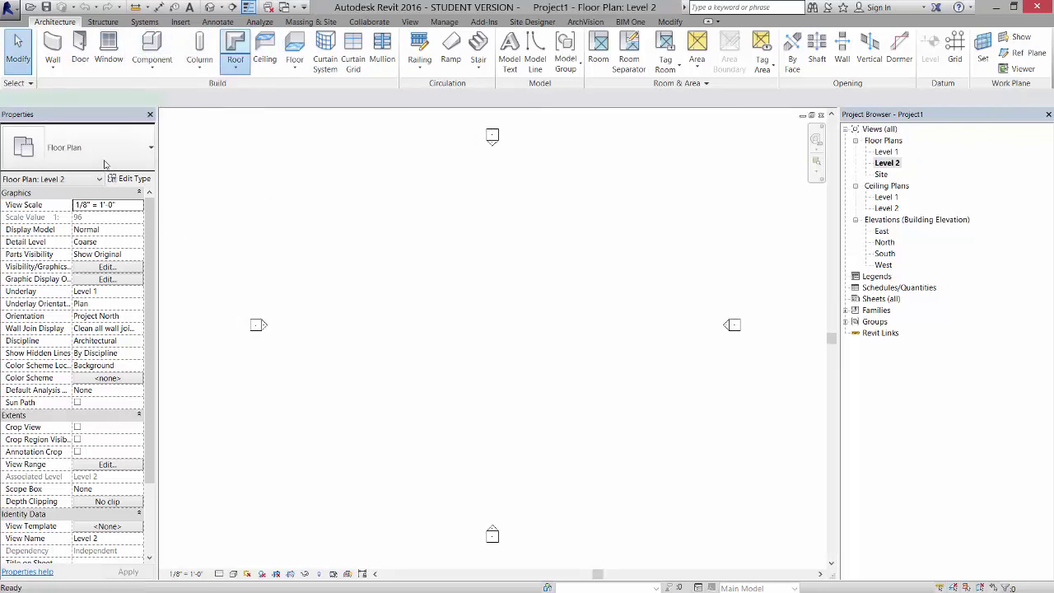
pyautogui.click(99, 150)
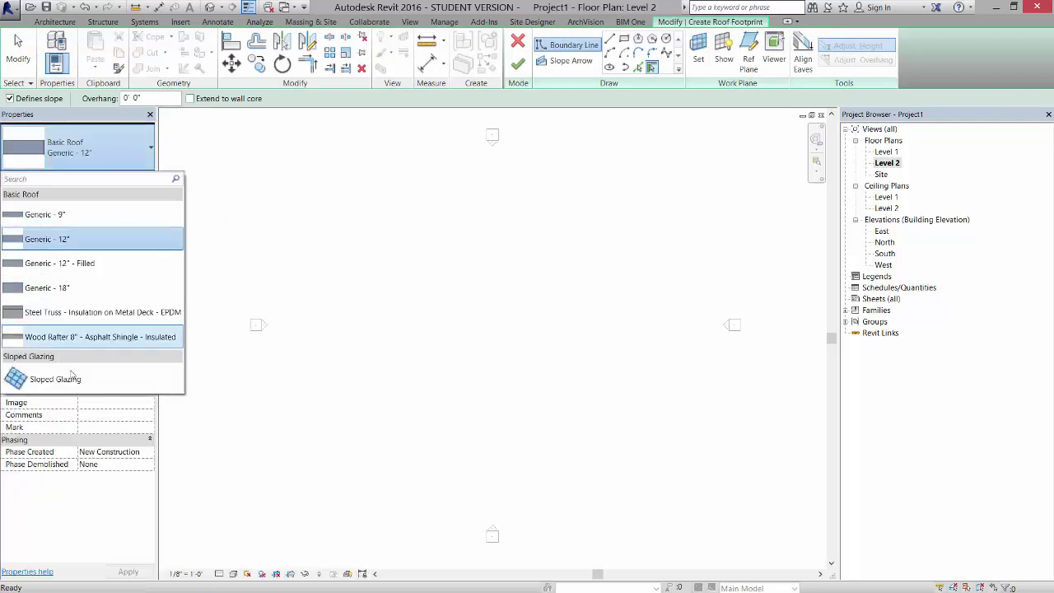
pyautogui.click(71, 377)
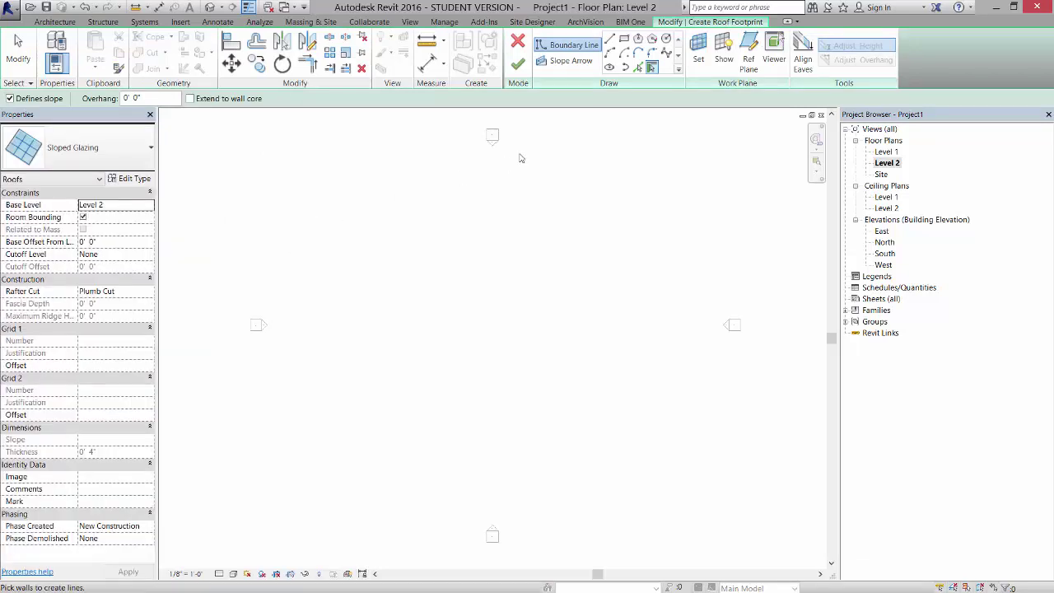
pyautogui.click(624, 38)
pyautogui.click(470, 292)
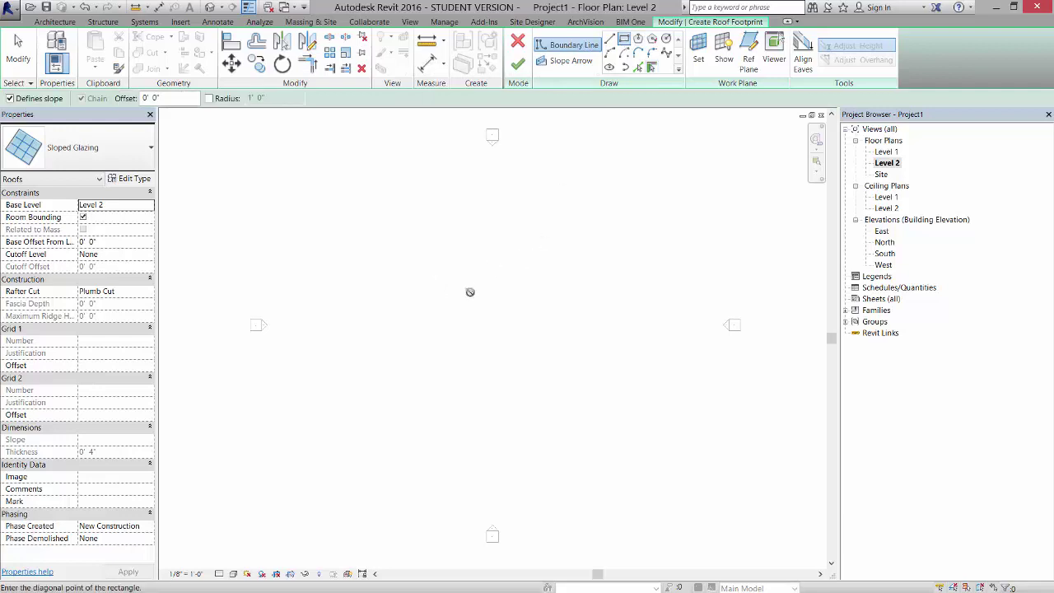
pyautogui.click(538, 346)
pyautogui.press('Escape')
pyautogui.press('Escape')
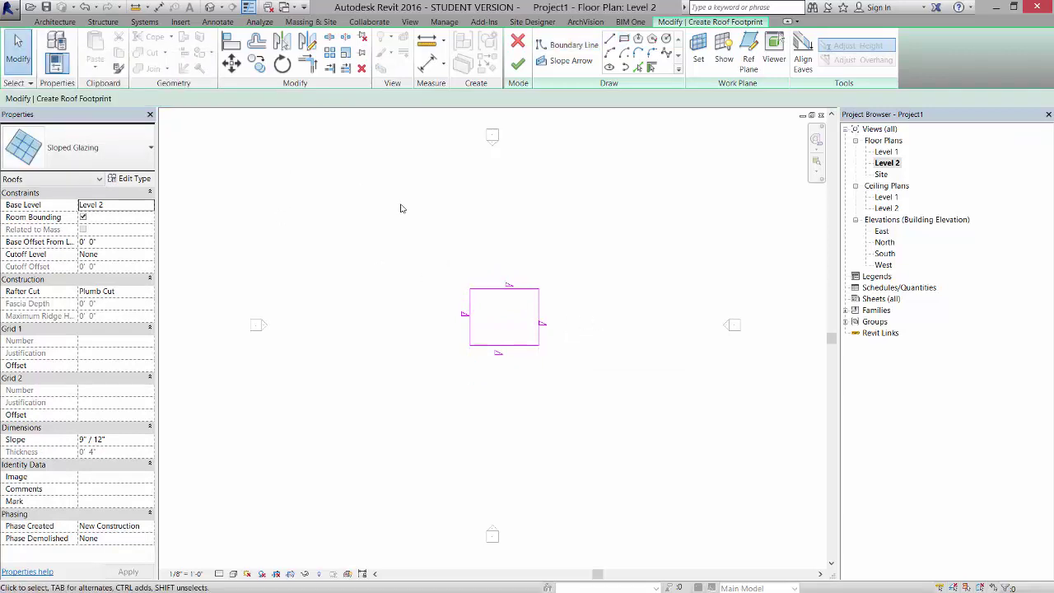
# Remove the slope definition from all four boundary lines, finish the roof, and show it in the default 3D view.
pyautogui.moveTo(435, 245); pyautogui.dragTo(594, 382)
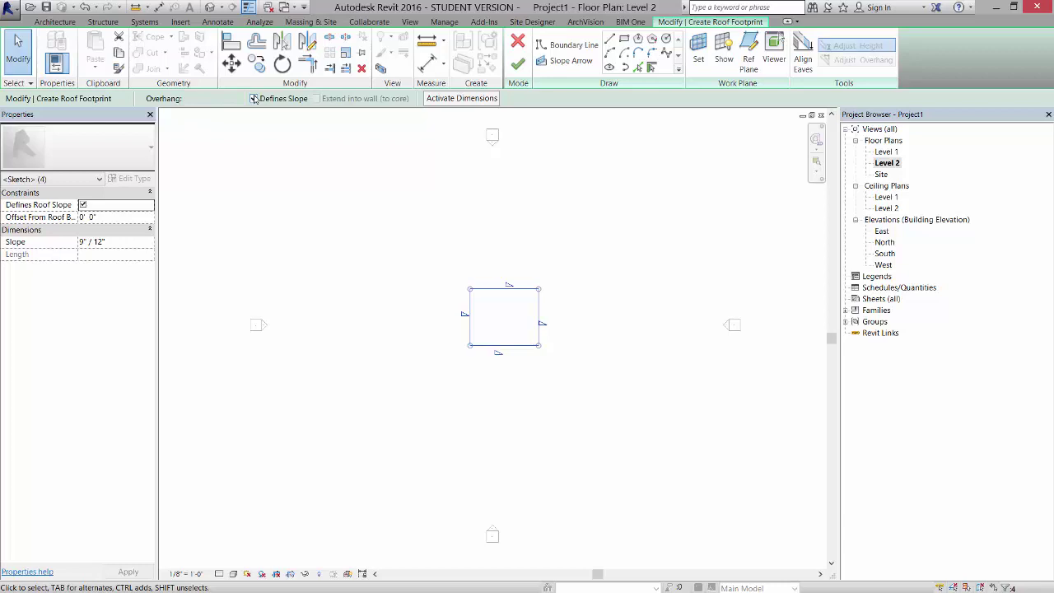
pyautogui.click(83, 205)
pyautogui.click(517, 68)
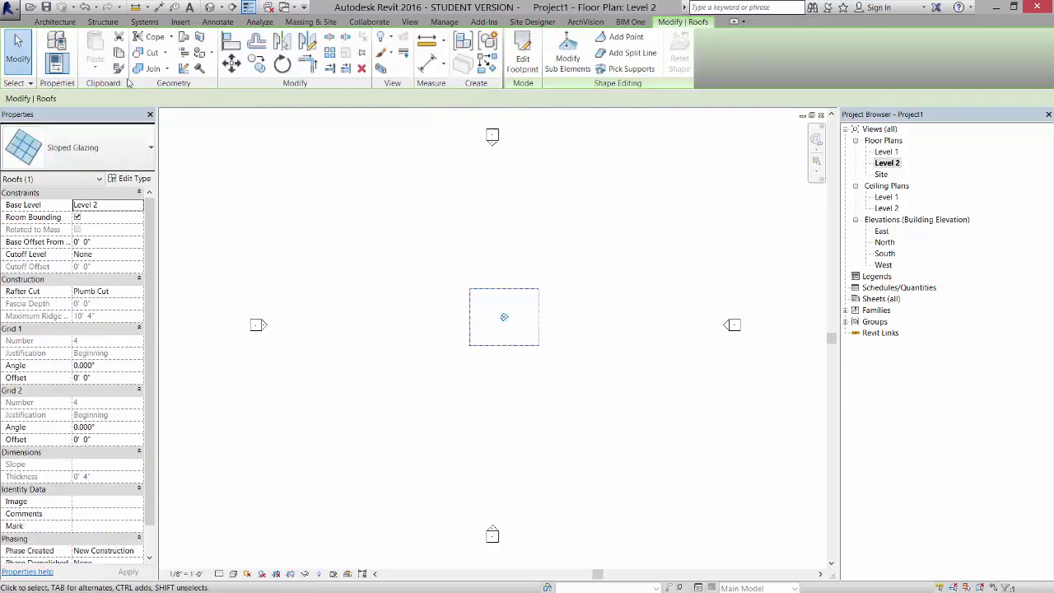
pyautogui.click(210, 7)
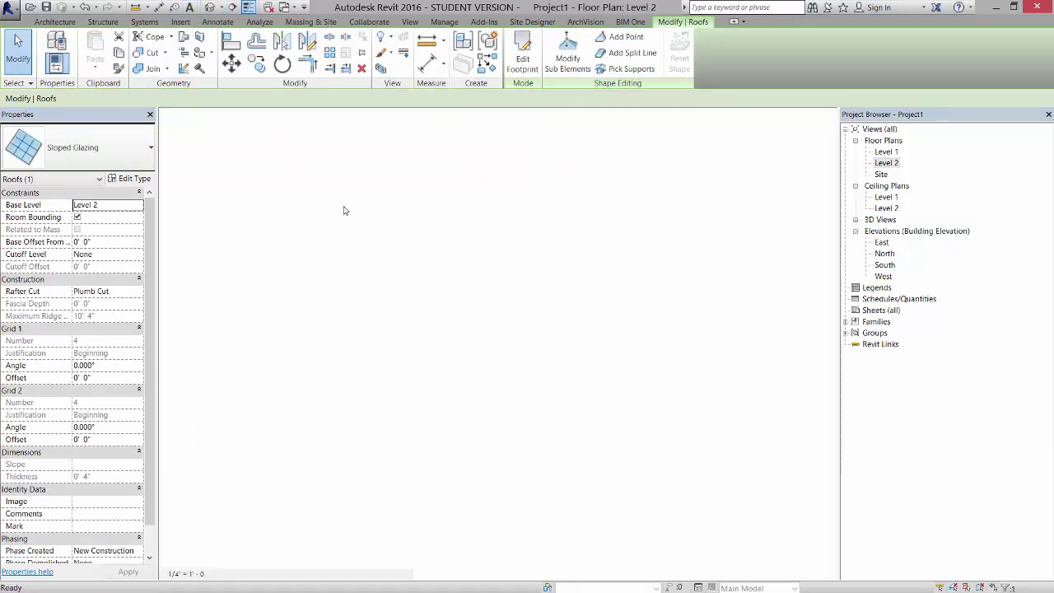
pyautogui.keyDown('shift'); pyautogui.moveTo(442, 346); pyautogui.dragTo(487, 345, button='middle'); pyautogui.keyUp('shift')
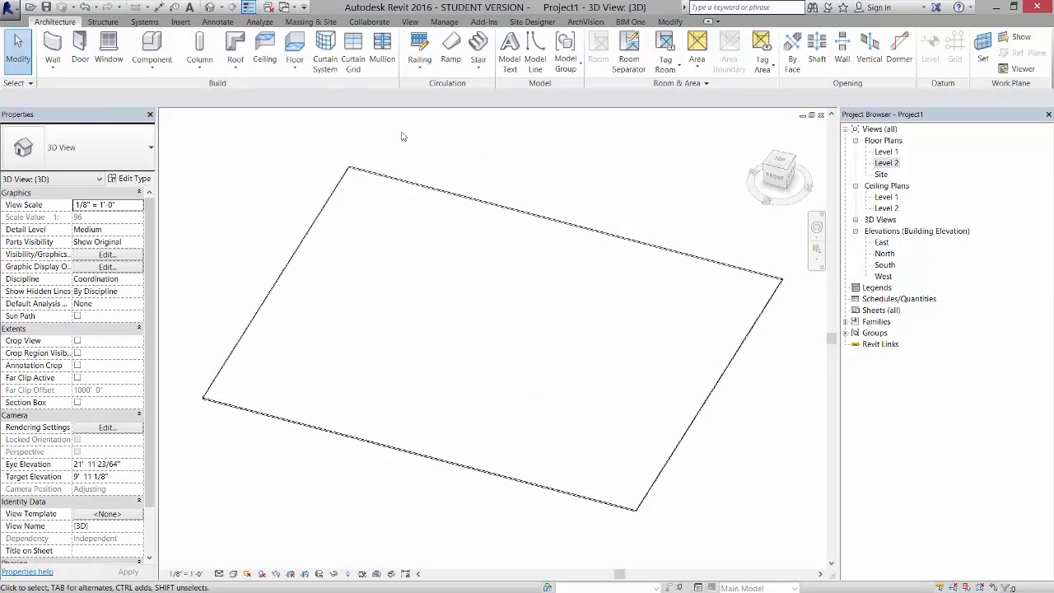
# Add three full-length curtain grid lines to the glazing: two parallel ones 6' and 15' from the left edge and one crossing them.
pyautogui.click(352, 51)
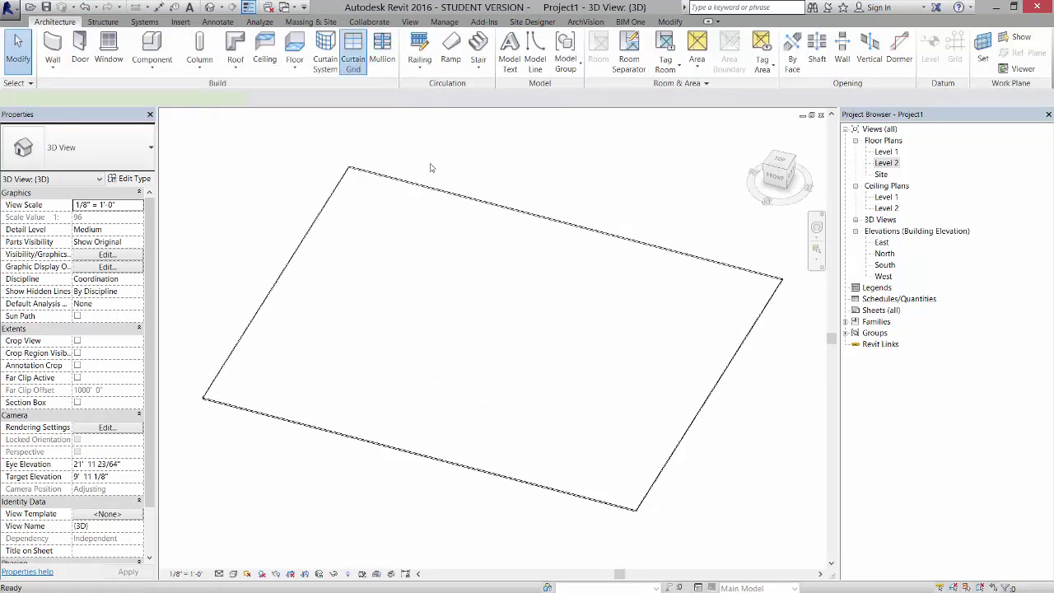
pyautogui.click(458, 196)
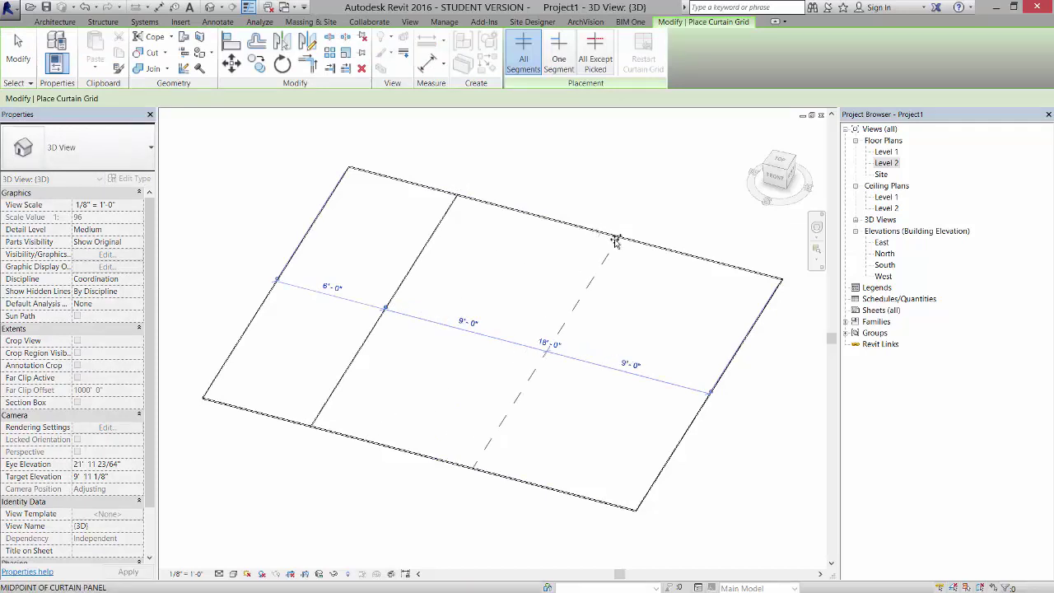
pyautogui.click(616, 239)
pyautogui.click(713, 372)
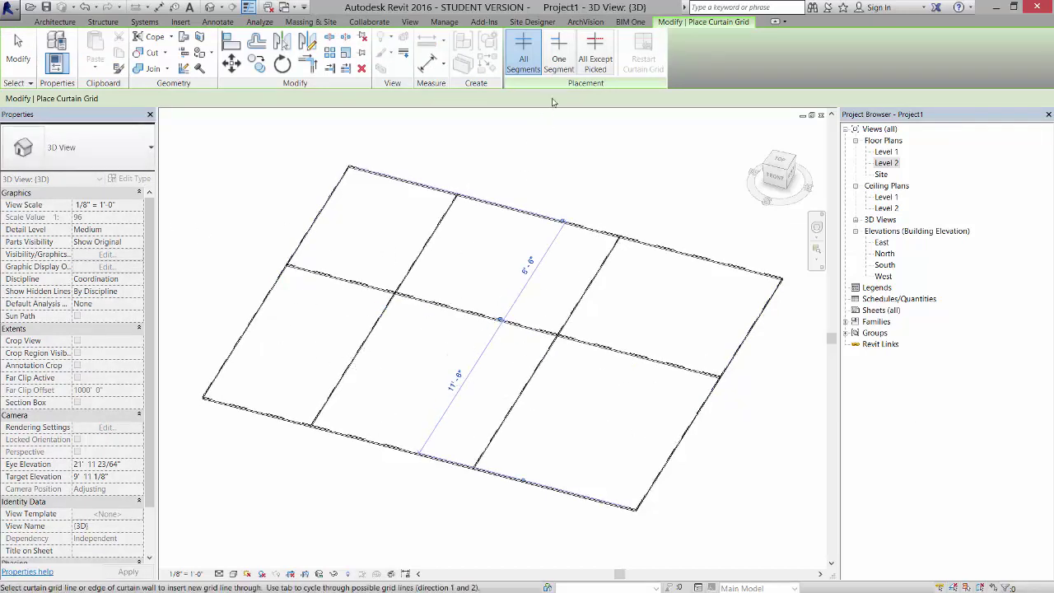
# Add three one-segment curtain grid lines, halving the front middle panel and subdividing the back-left panel.
pyautogui.click(558, 51)
pyautogui.click(358, 359)
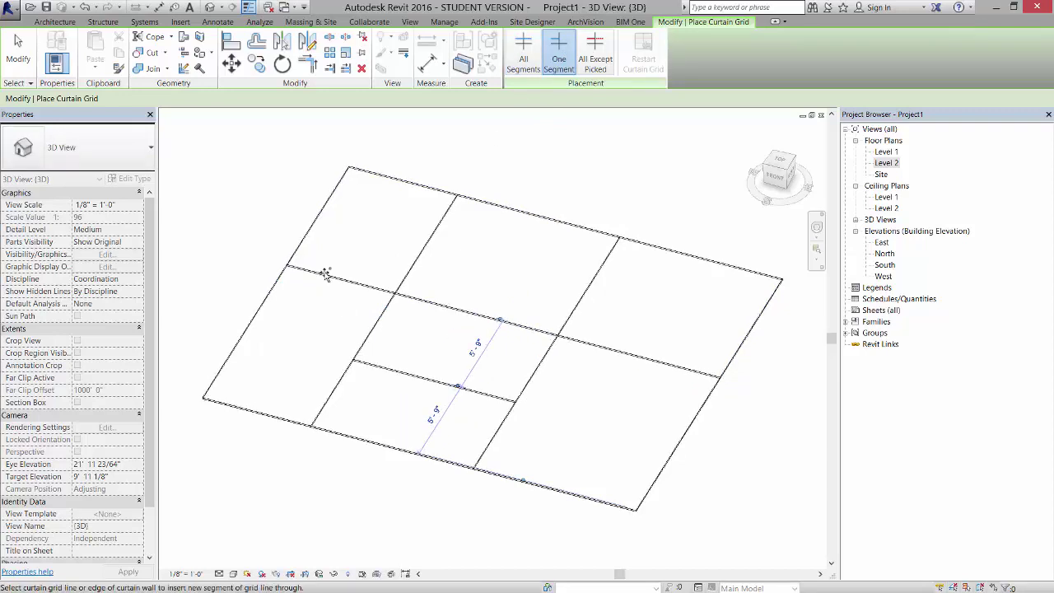
pyautogui.click(352, 218)
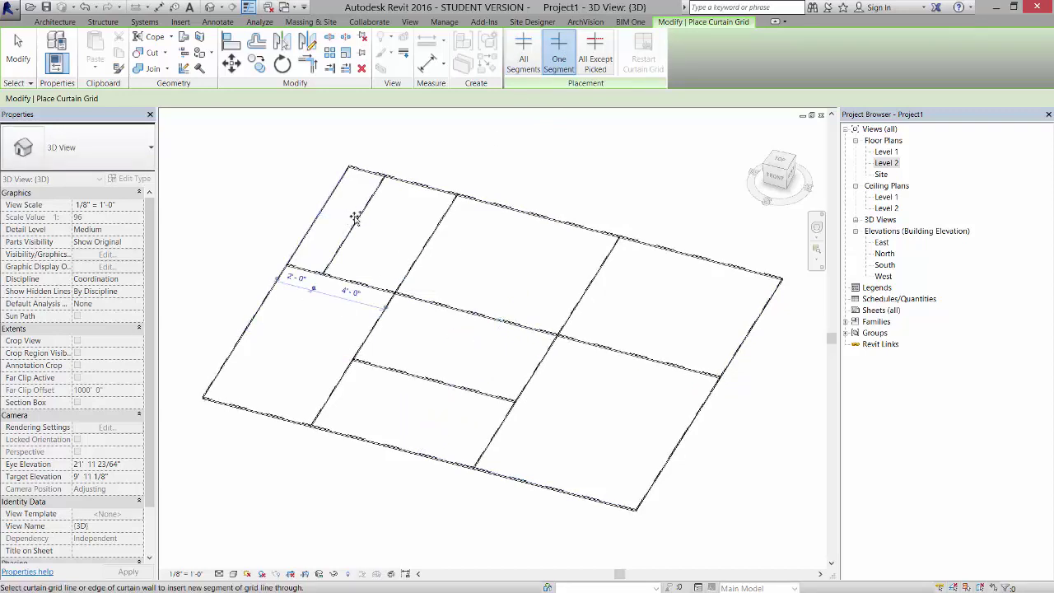
pyautogui.click(355, 217)
pyautogui.click(18, 51)
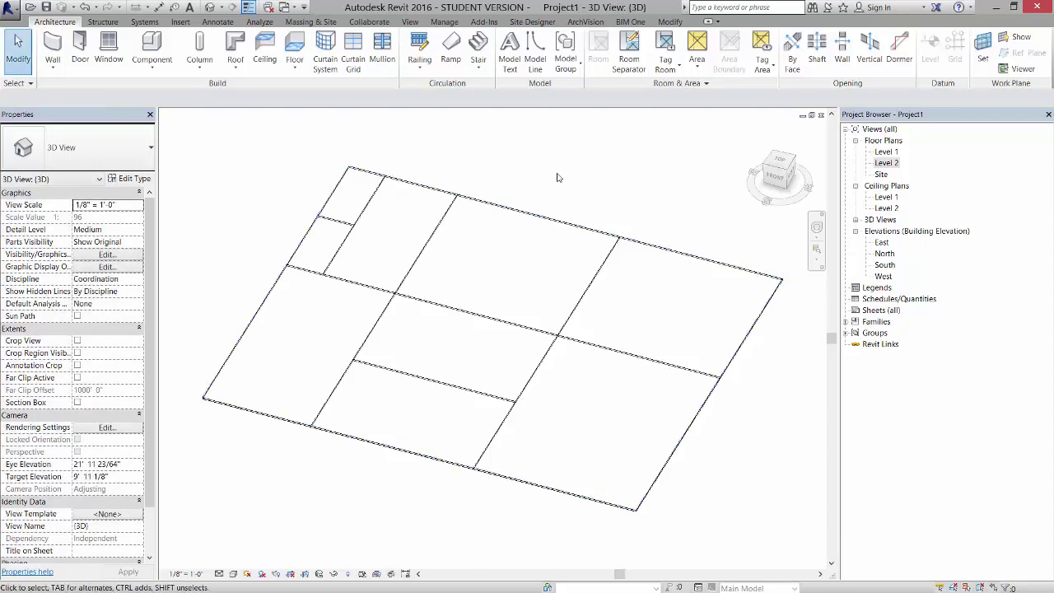
# Undo all the manually placed curtain grid lines on the sloped glazing.
pyautogui.hotkey('ctrl', 'z')
pyautogui.hotkey('ctrl', 'z')
pyautogui.hotkey('ctrl', 'z')
pyautogui.hotkey('ctrl', 'z')
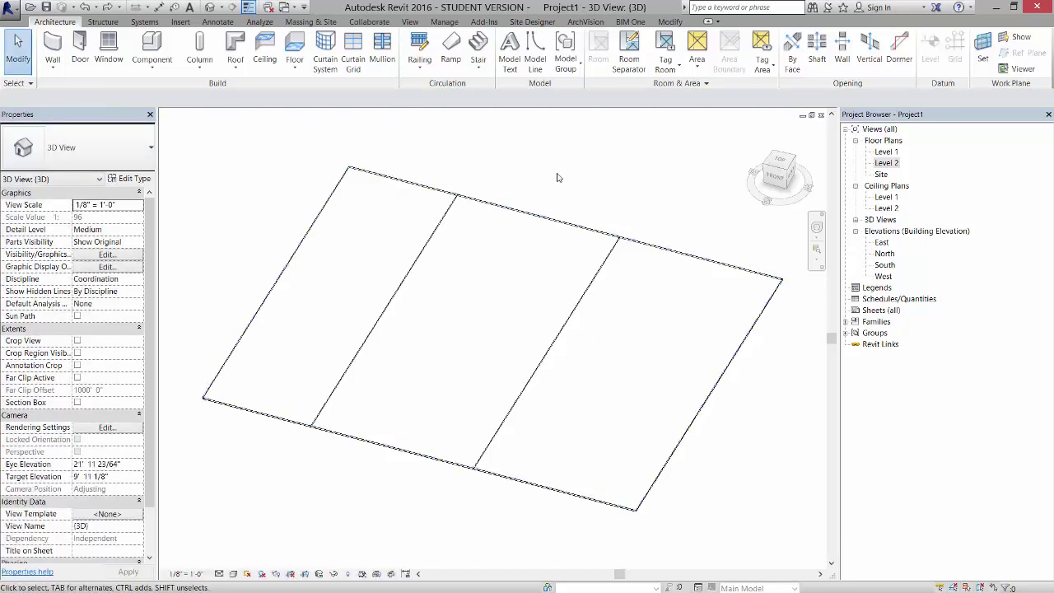
pyautogui.hotkey('ctrl', 'z')
pyautogui.hotkey('ctrl', 'z')
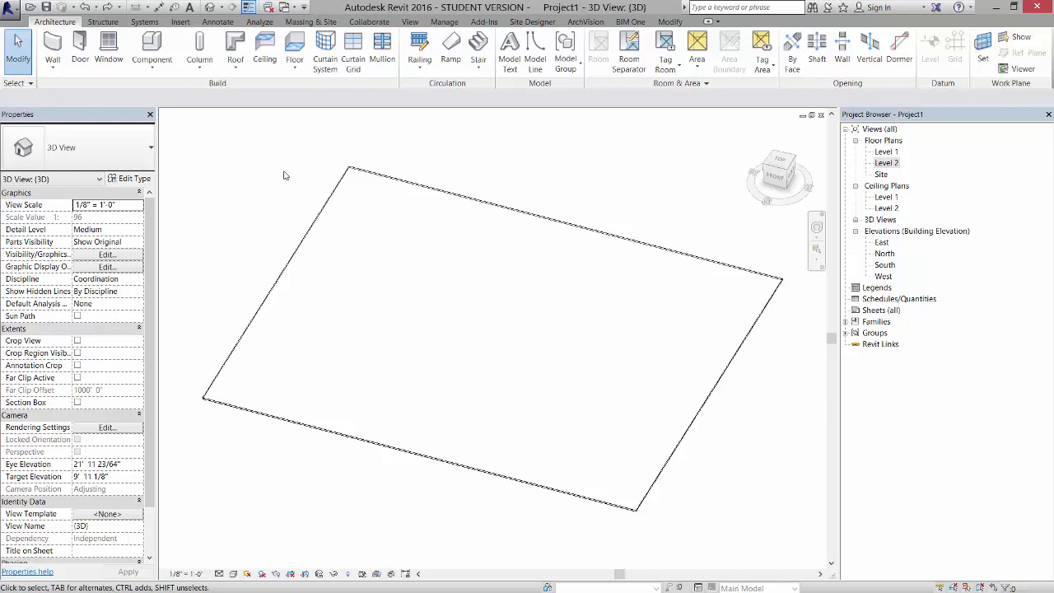
# Set both the Grid 1 and Grid 2 layouts of the Sloped Glazing type to Fixed Number.
pyautogui.click(313, 238)
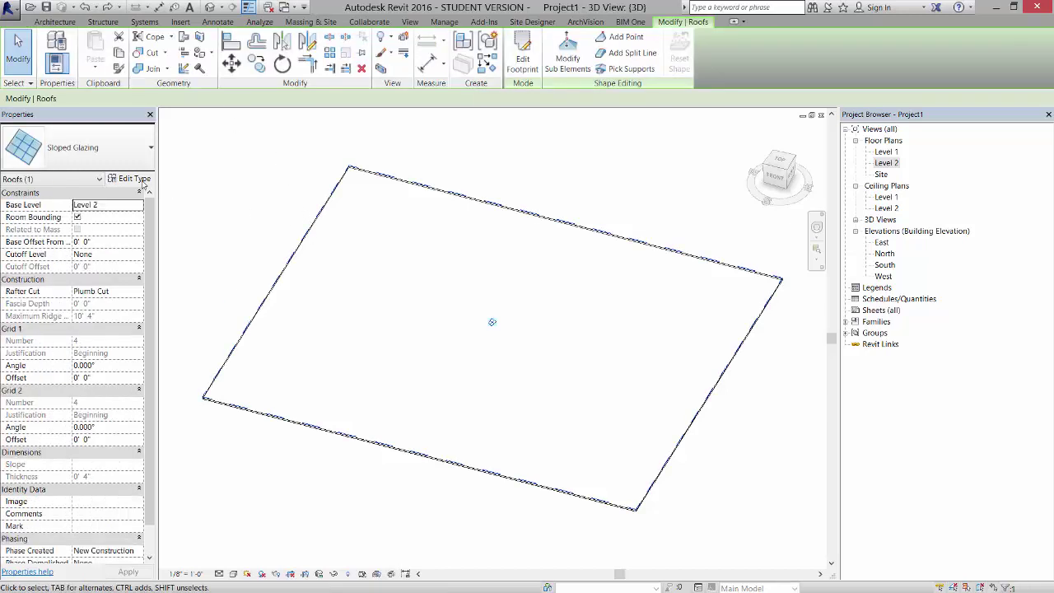
pyautogui.click(130, 178)
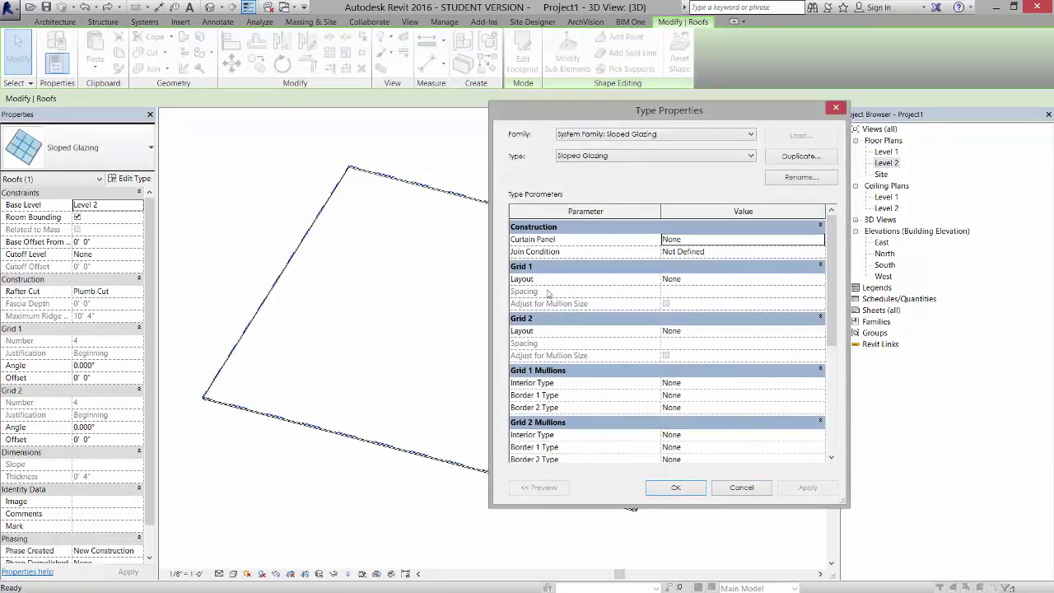
pyautogui.click(809, 282)
pyautogui.click(809, 282)
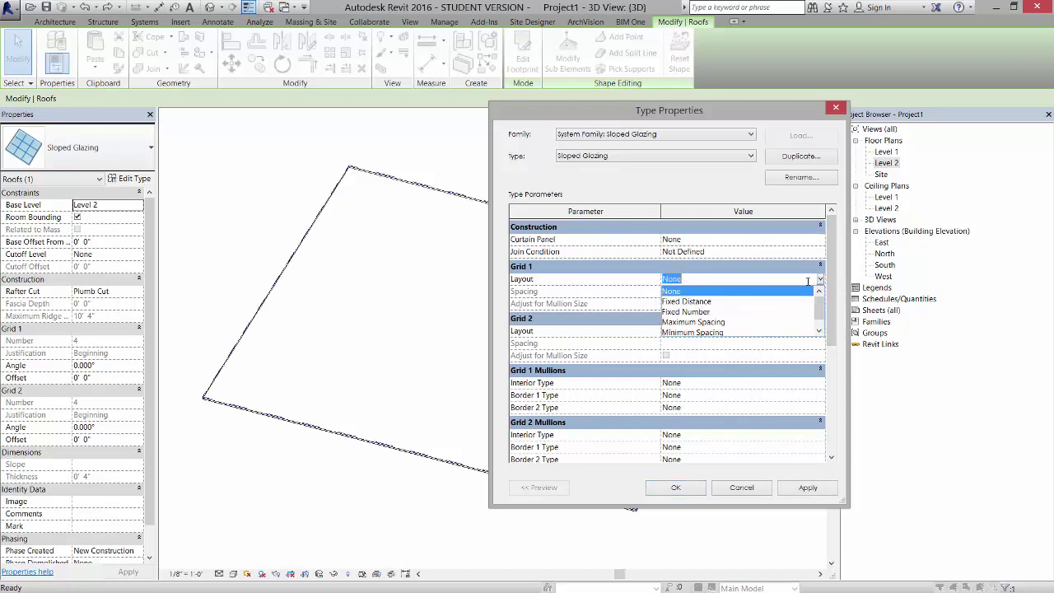
pyautogui.click(705, 311)
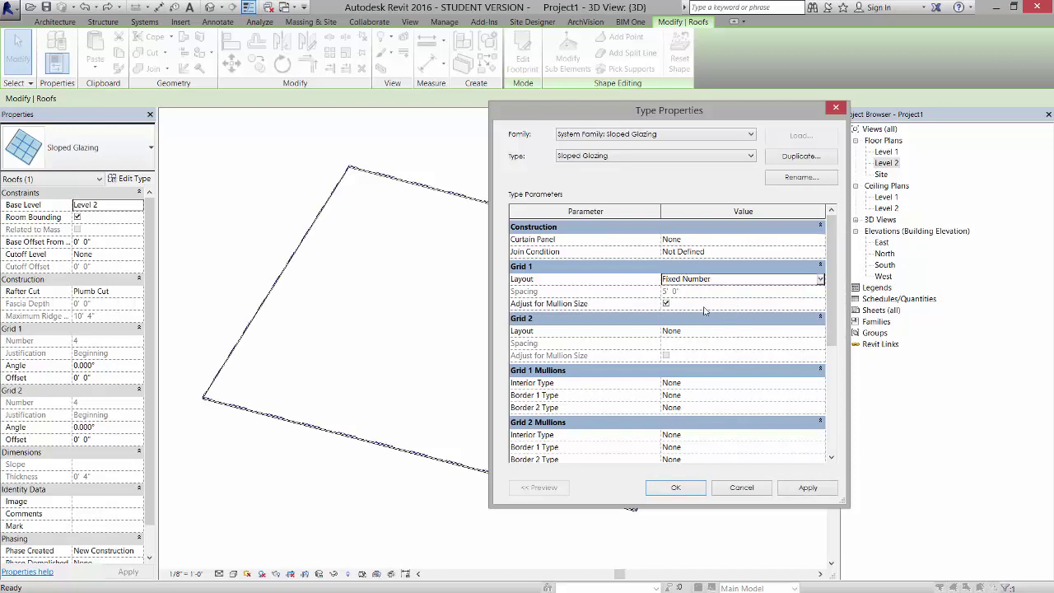
pyautogui.click(820, 336)
pyautogui.click(820, 332)
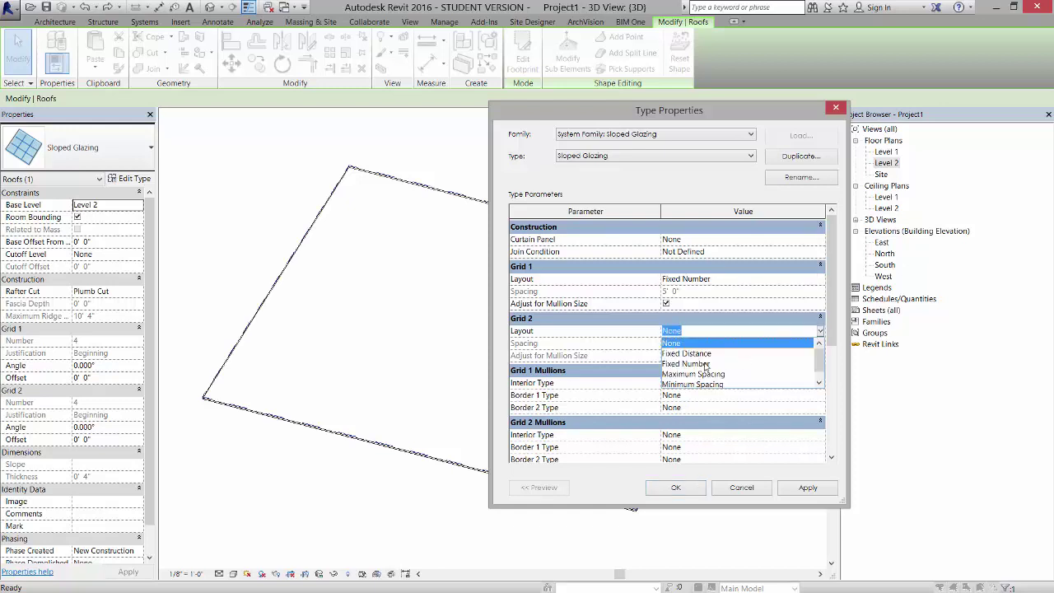
pyautogui.click(705, 364)
pyautogui.click(675, 488)
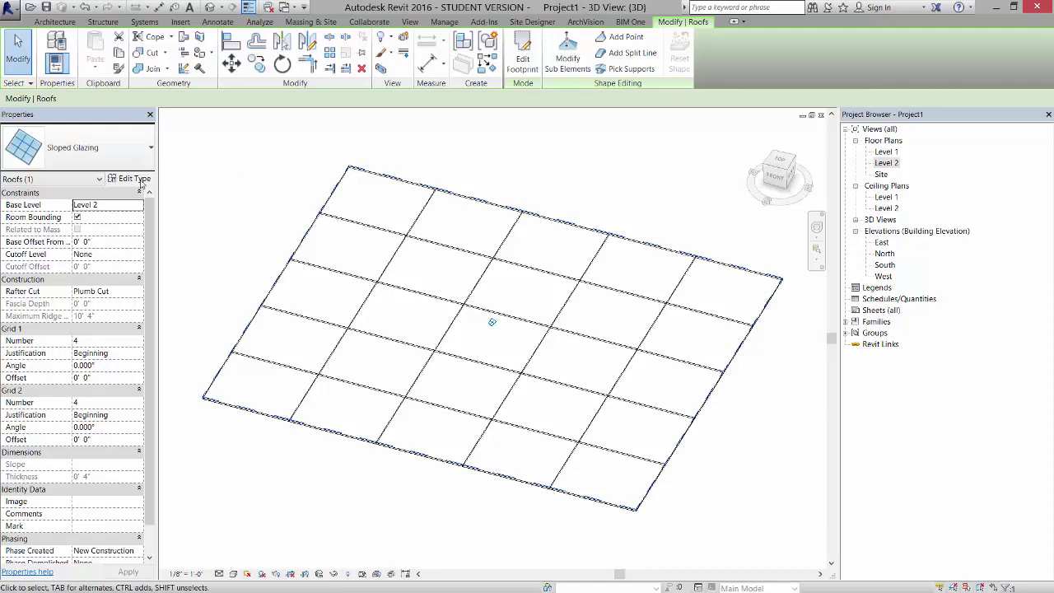
pyautogui.click(54, 22)
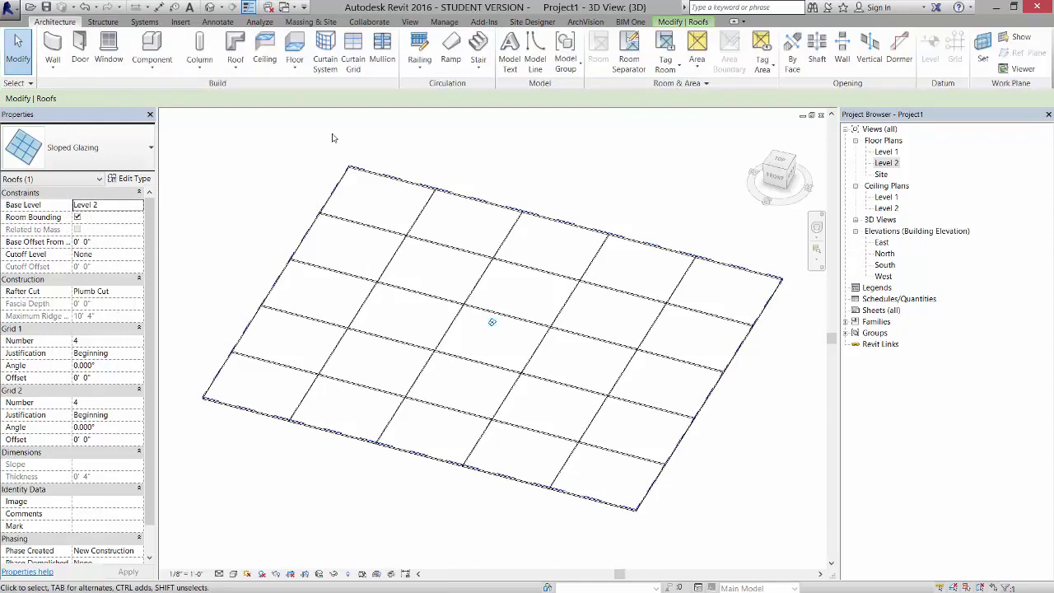
pyautogui.click(382, 51)
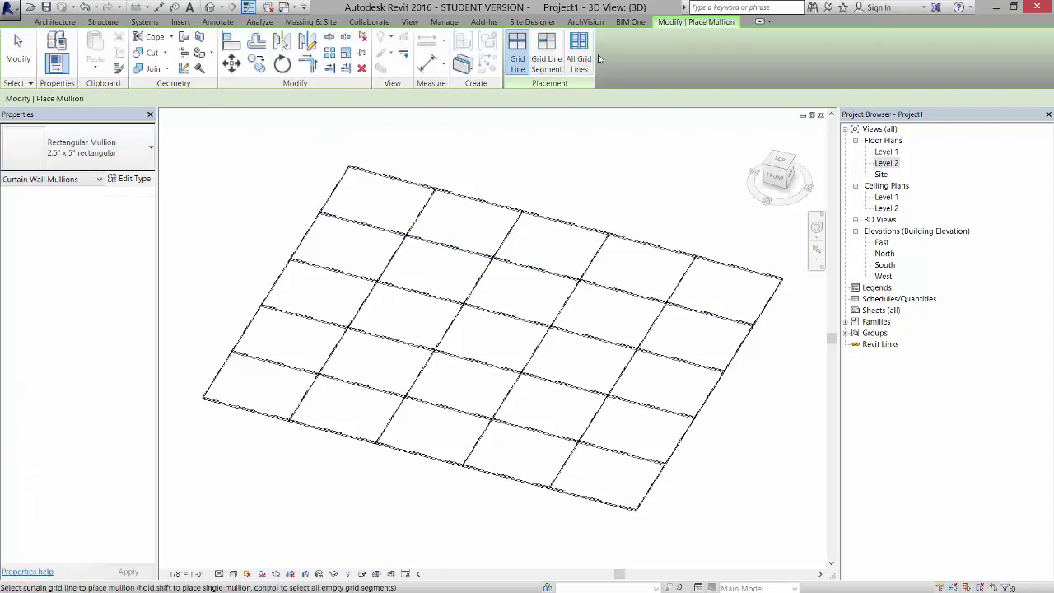
pyautogui.press('Escape')
# Examine the Grid 1 and Grid 2 mullion settings in the roof's type properties without changing them.
pyautogui.click(417, 191)
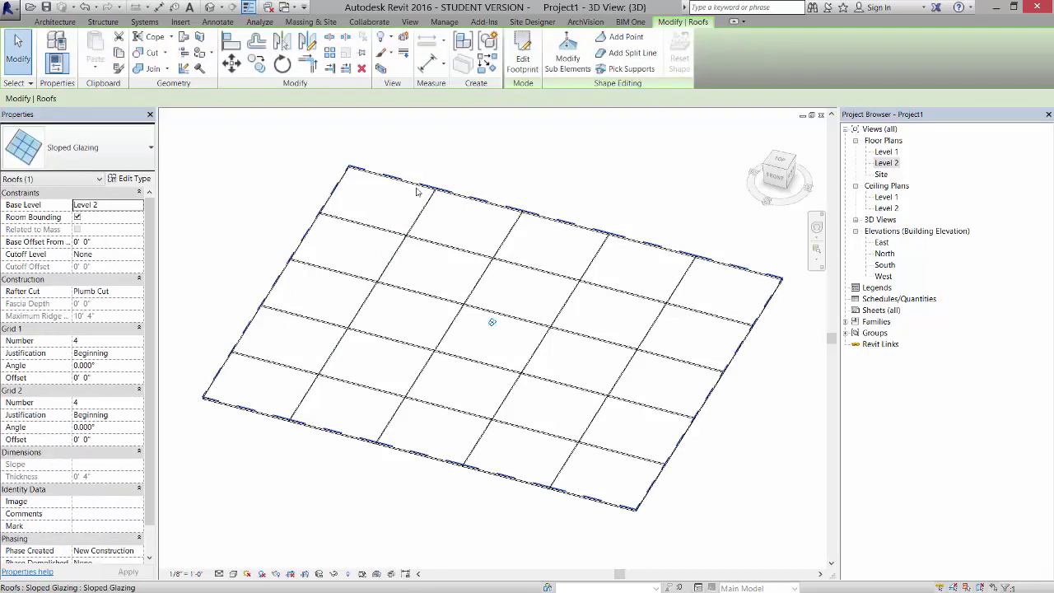
pyautogui.click(132, 178)
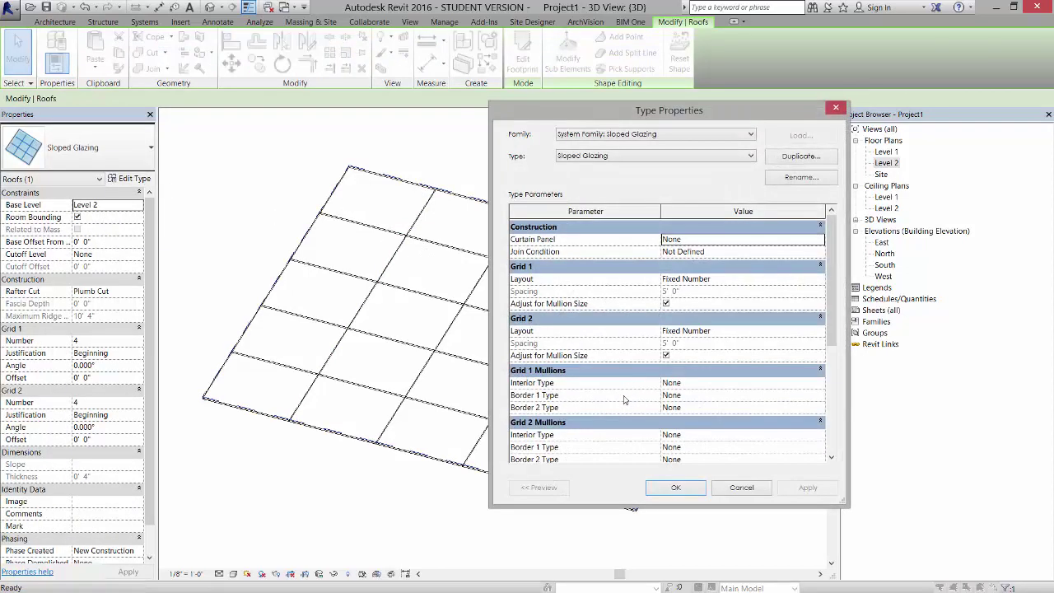
pyautogui.moveTo(830, 294); pyautogui.dragTo(840, 340)
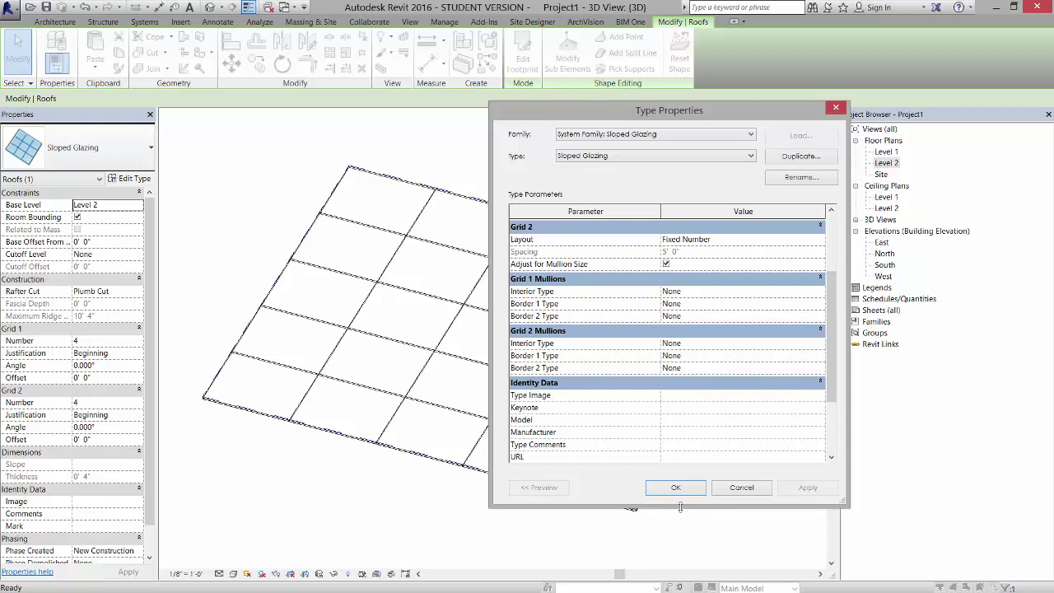
pyautogui.click(754, 492)
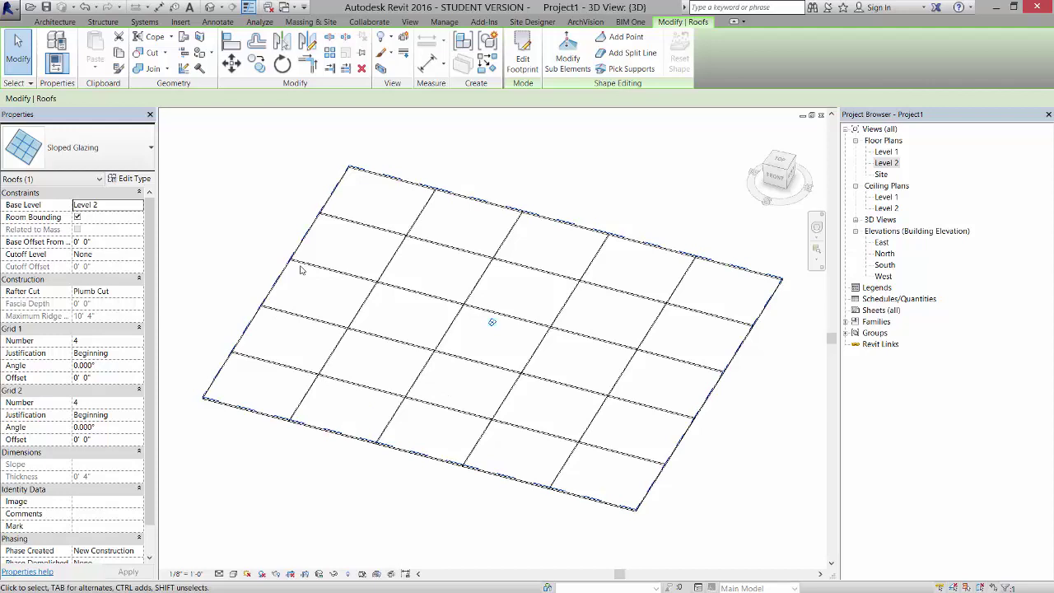
# Set both the Grid 1 and Grid 2 layouts of the Sloped Glazing type to None.
pyautogui.click(132, 179)
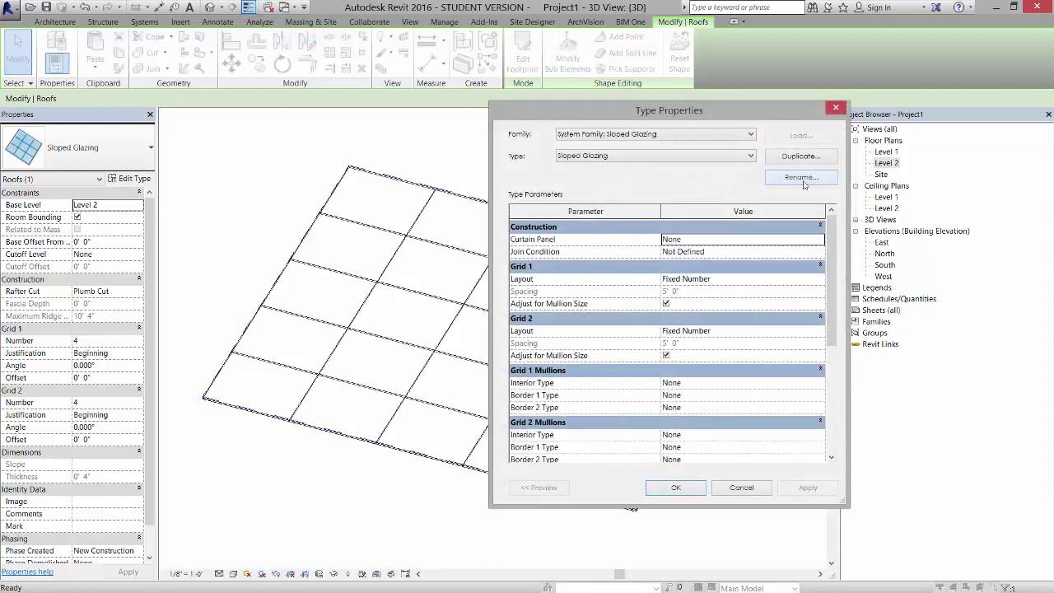
pyautogui.click(821, 280)
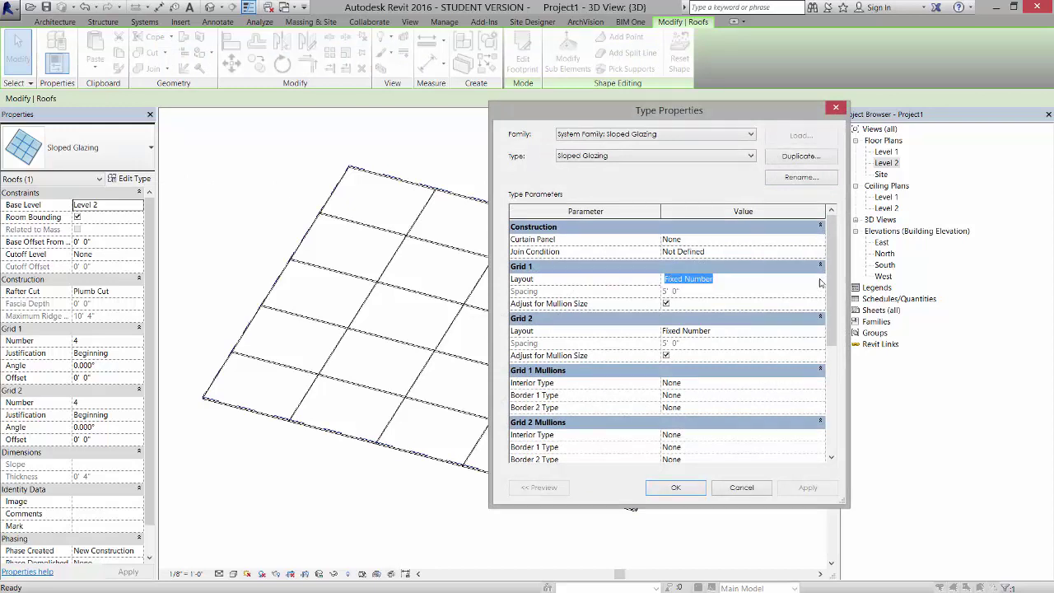
pyautogui.click(820, 279)
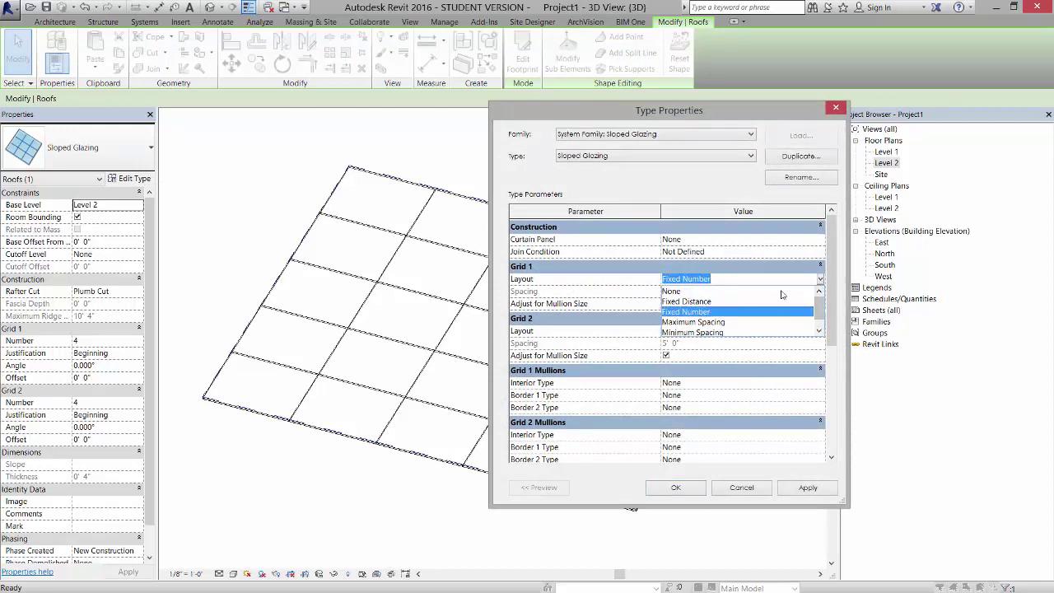
pyautogui.click(784, 291)
pyautogui.click(821, 332)
pyautogui.click(821, 332)
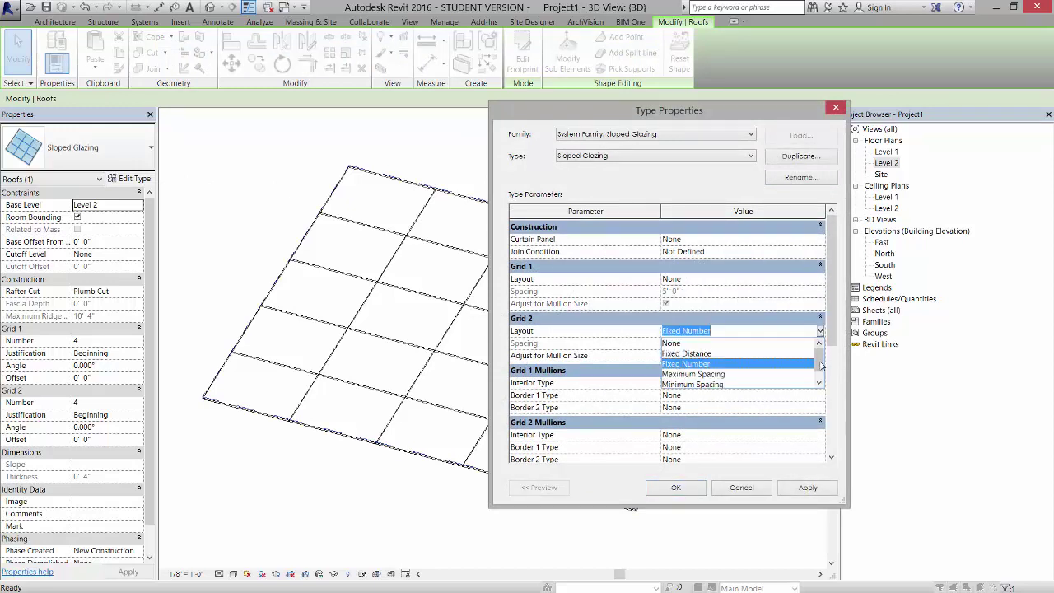
pyautogui.click(688, 344)
pyautogui.click(694, 494)
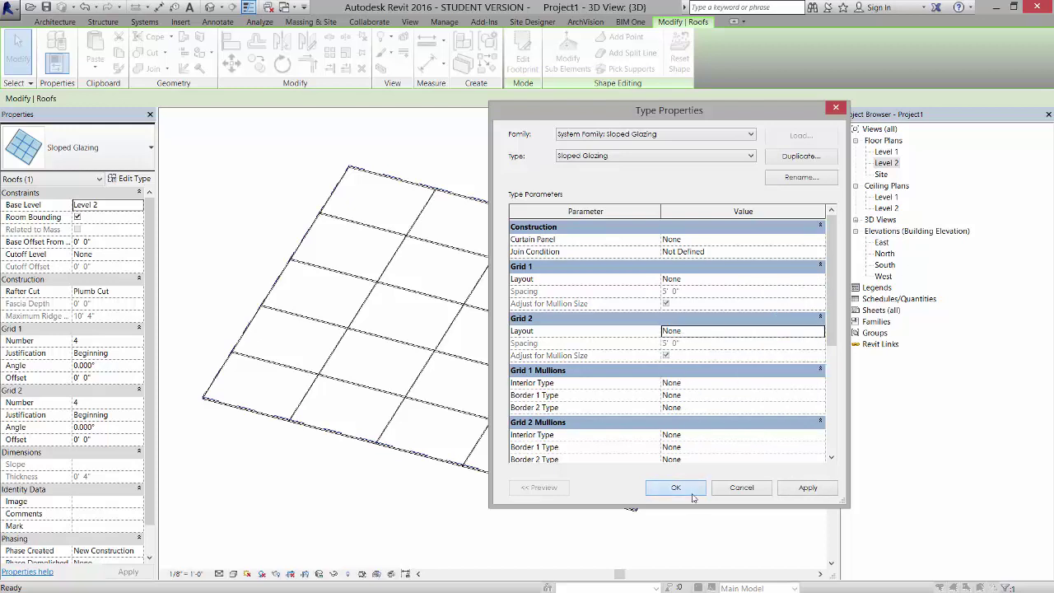
pyautogui.click(435, 348)
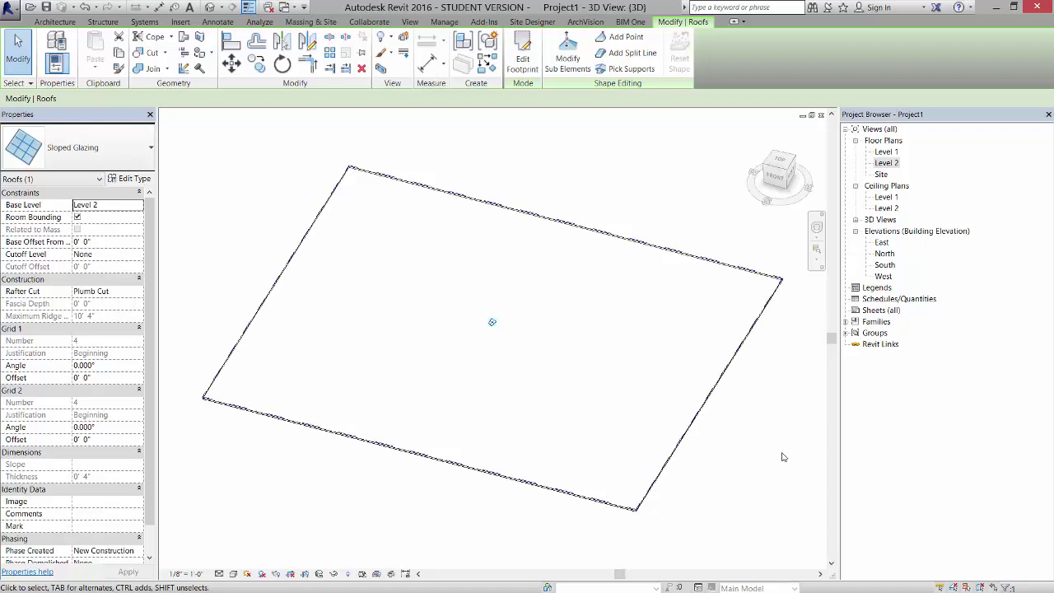
# Select the roof's single glazed curtain panel and duplicate its type as Mesh Panel 1.
pyautogui.keyDown('shift'); pyautogui.moveTo(783, 457); pyautogui.dragTo(730, 434, button='middle'); pyautogui.keyUp('shift')
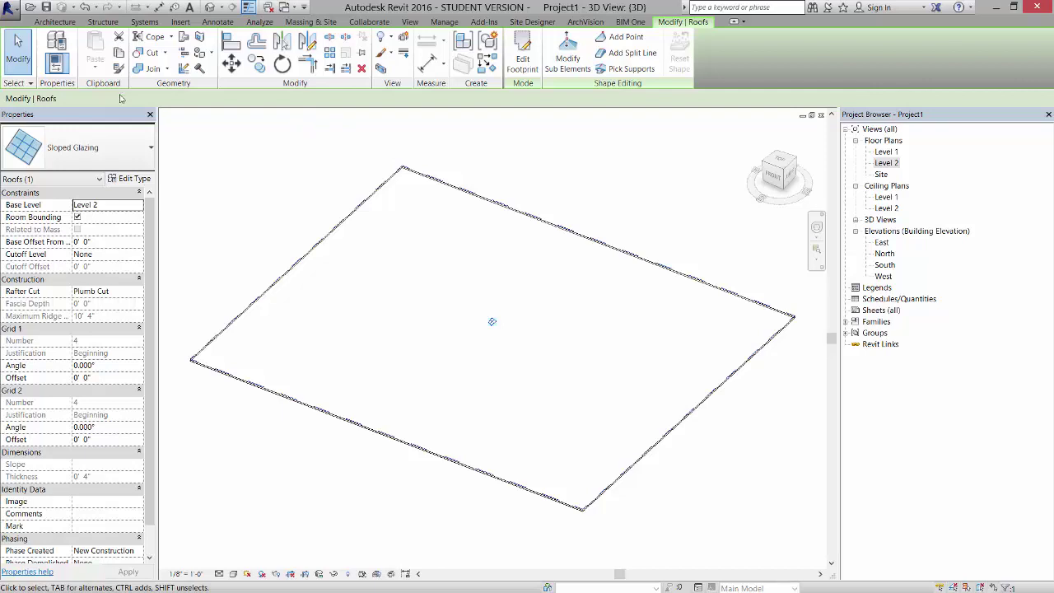
pyautogui.click(300, 269)
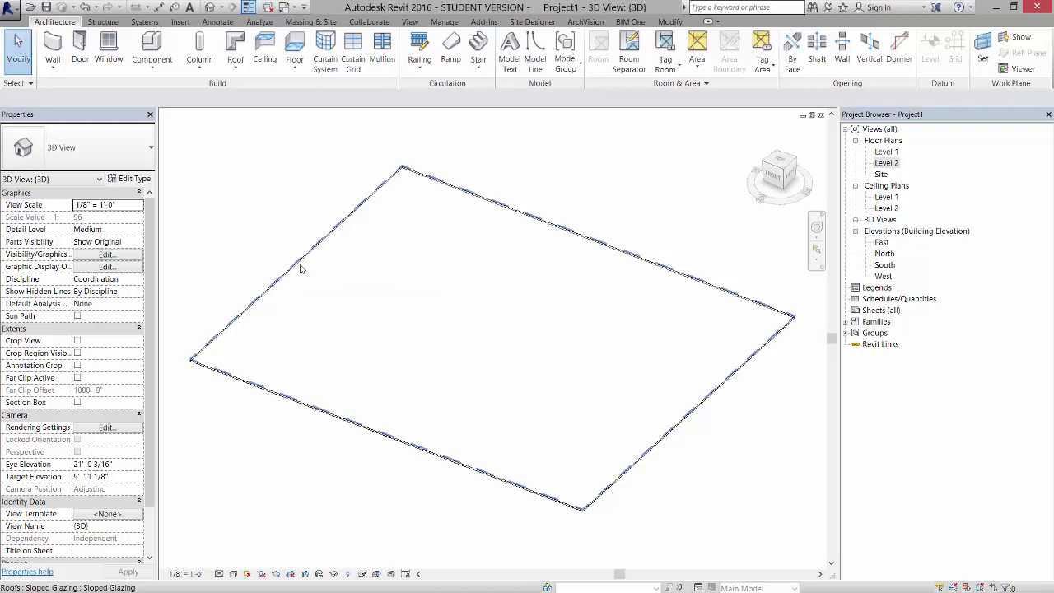
pyautogui.press('Tab')
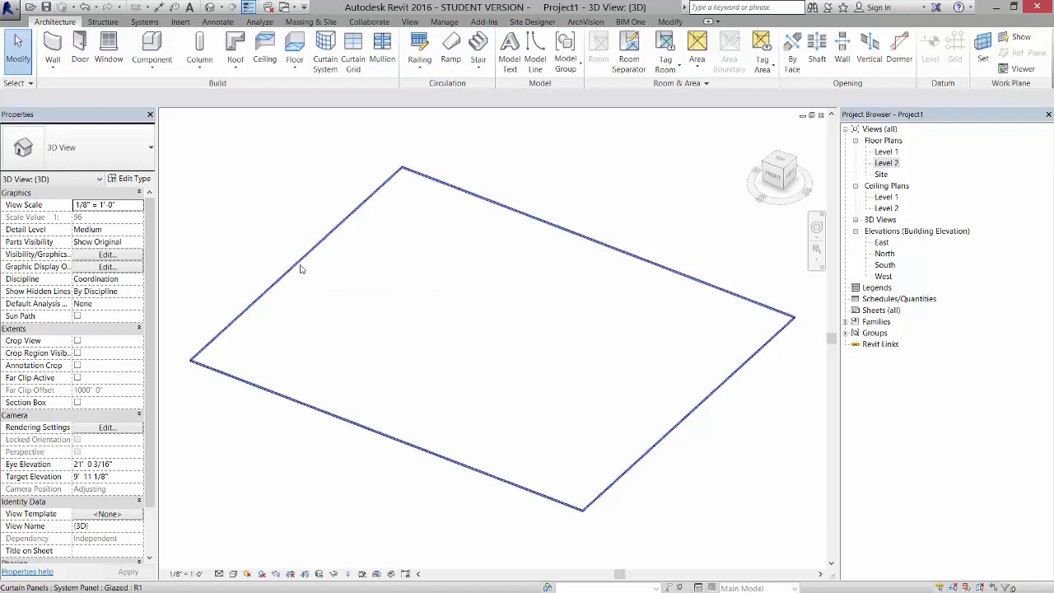
pyautogui.click(301, 268)
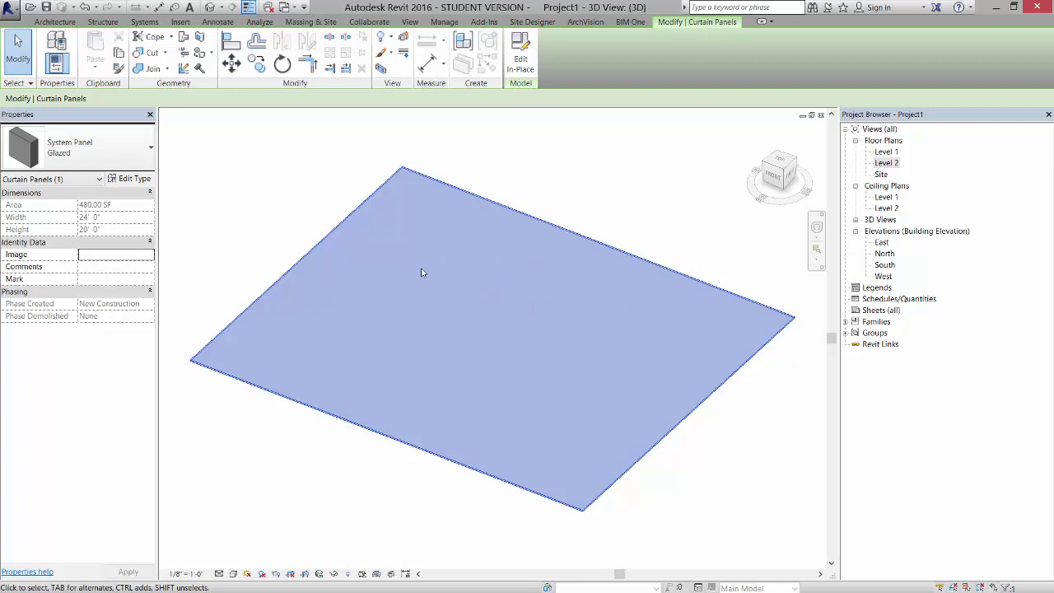
pyautogui.click(135, 179)
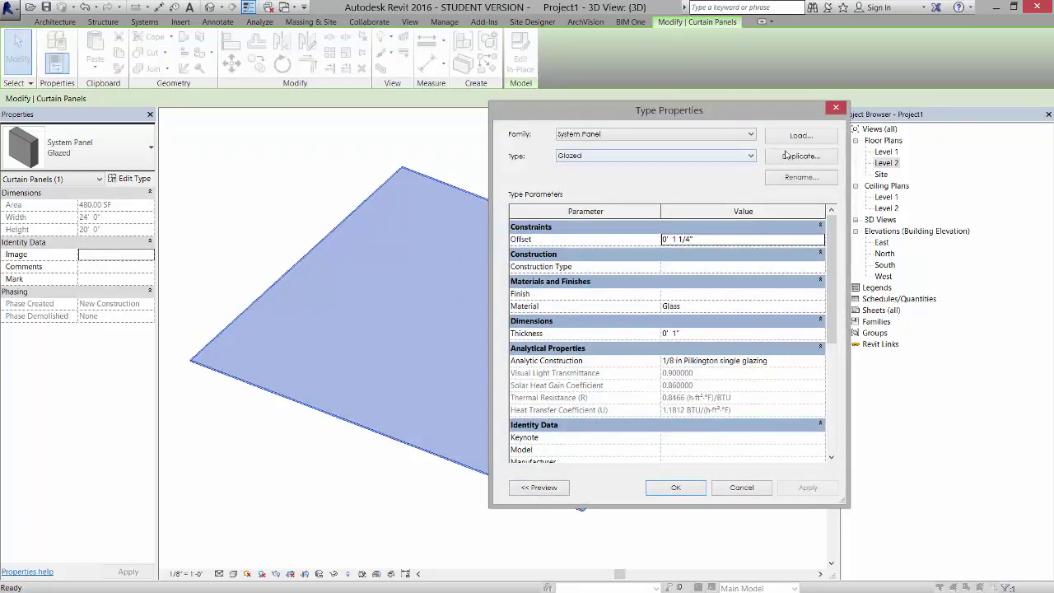
pyautogui.click(804, 157)
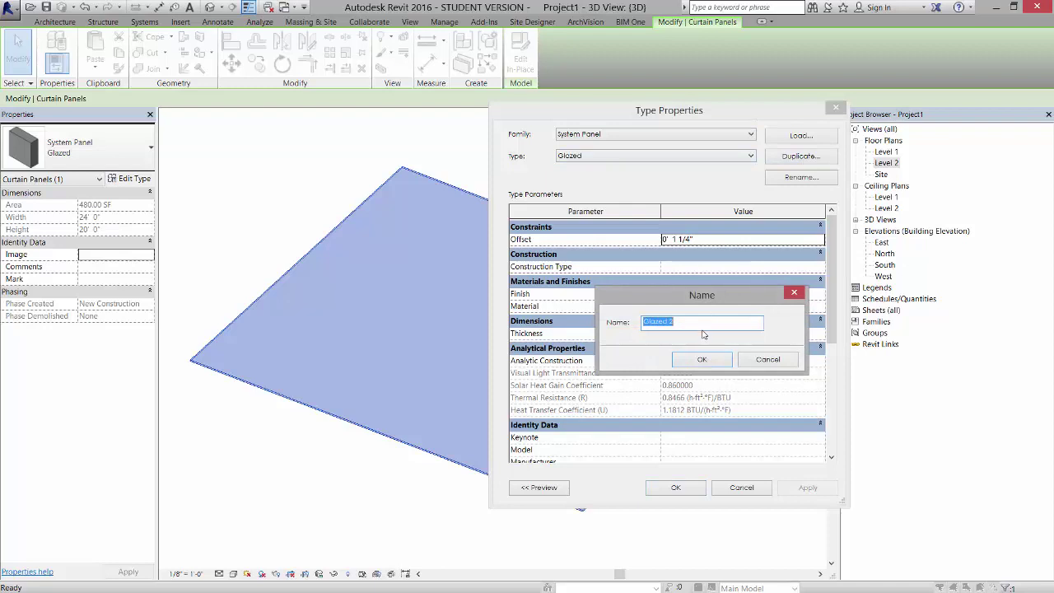
pyautogui.write('Mesh Panel 1')
pyautogui.click(702, 360)
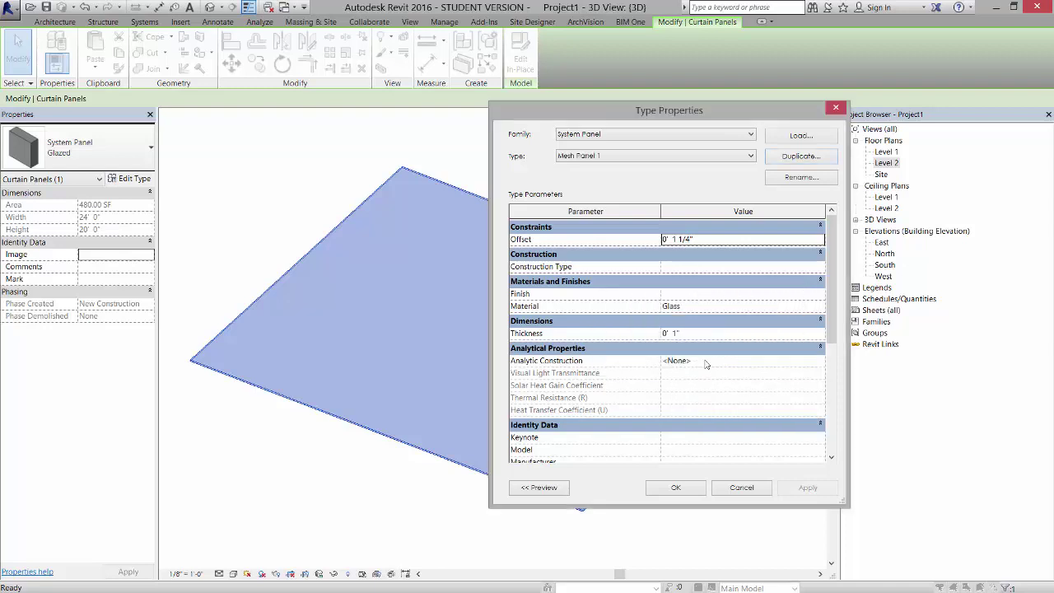
# Set the Mesh Panel 1 type's offset to 0 and its thickness to 1/2".
pyautogui.click(711, 241)
pyautogui.write('0')
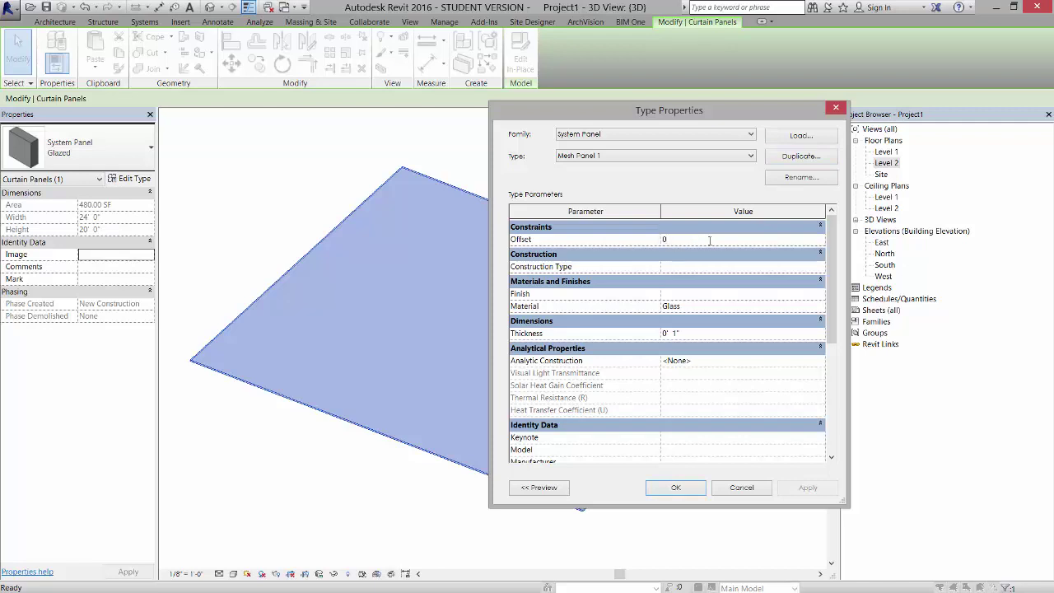
pyautogui.press('Return')
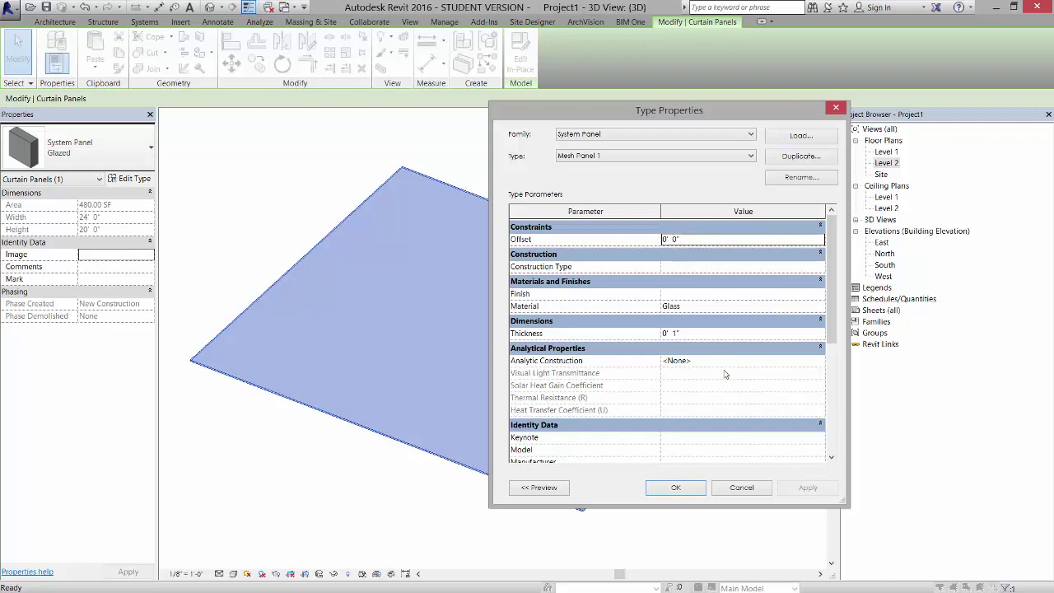
pyautogui.click(714, 334)
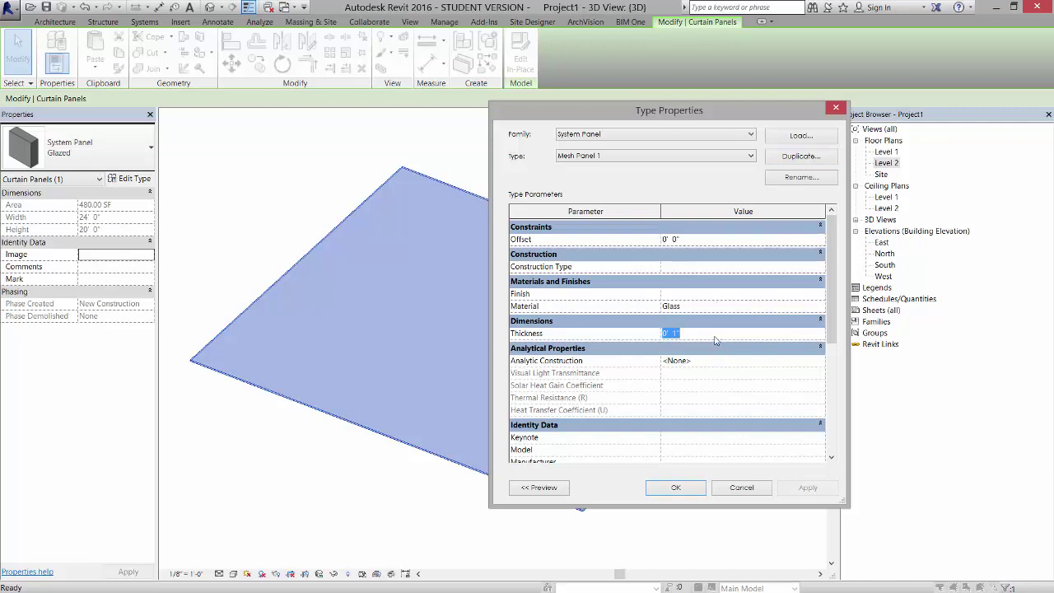
pyautogui.write('1/2')
pyautogui.press('Return')
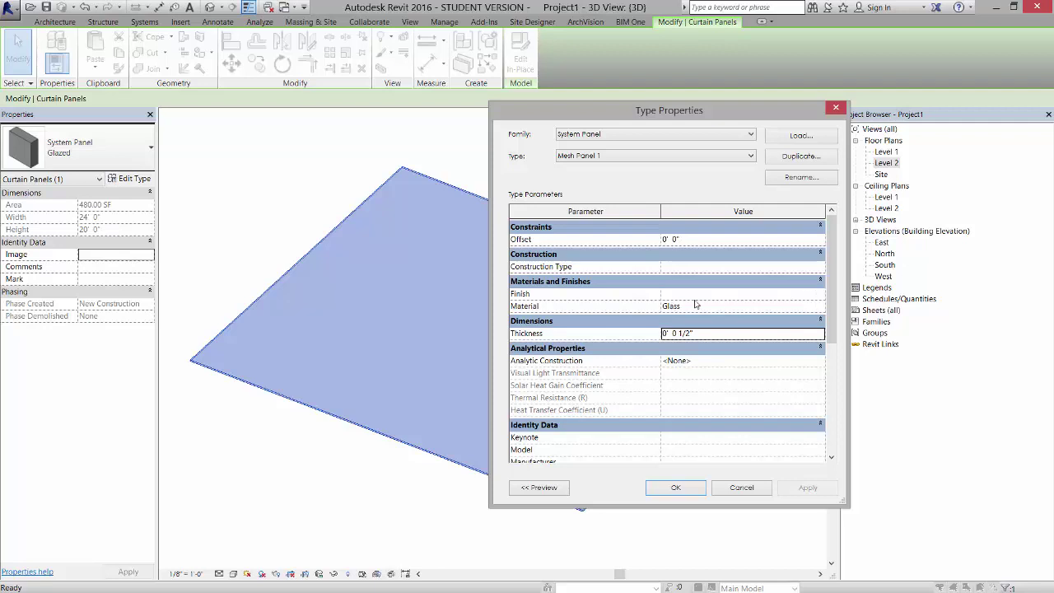
# Open the Material Browser for the Mesh Panel 1 type's material.
pyautogui.click(821, 307)
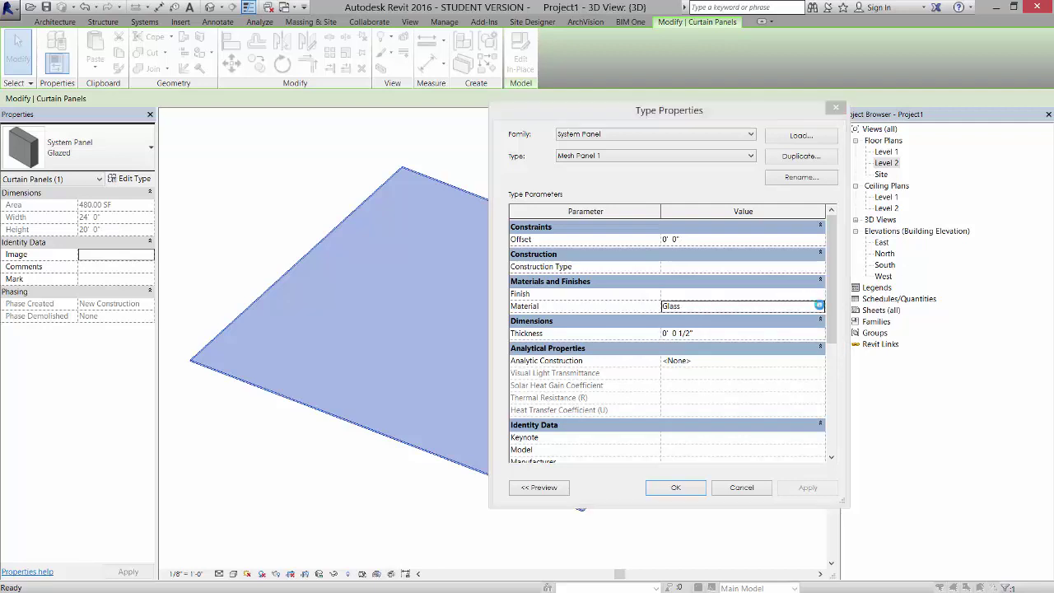
pyautogui.click(821, 306)
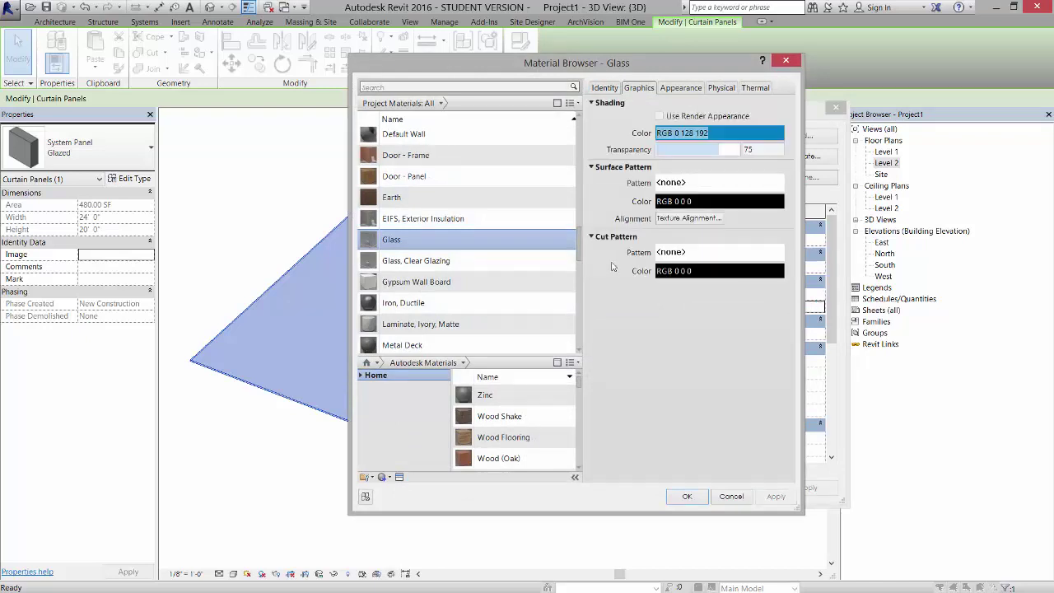